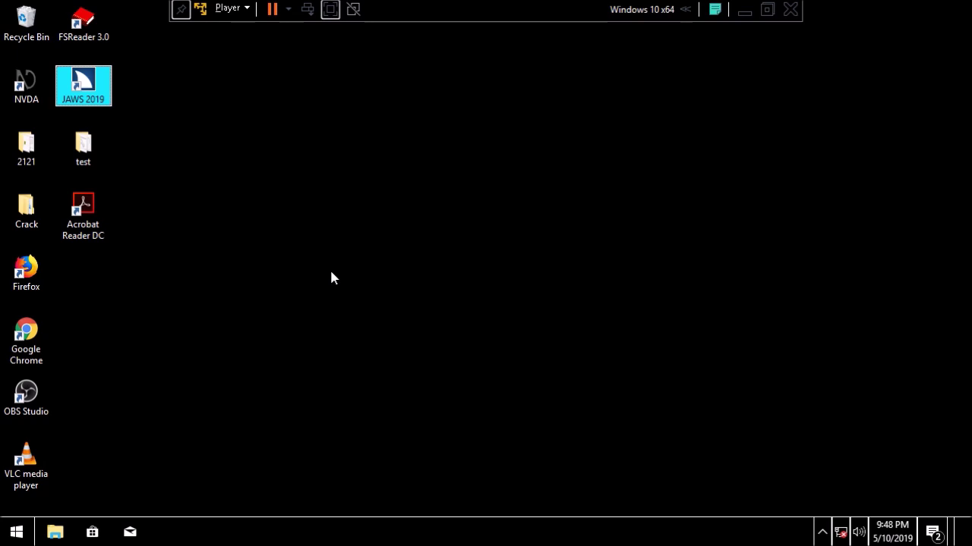
Step: Look through the program shortcuts and folders on the desktop
key("ctrl+Insert+s")
key("n")
key("m")
key("Return")
key("Down")
key("Down")
key("Down")
key("Down")
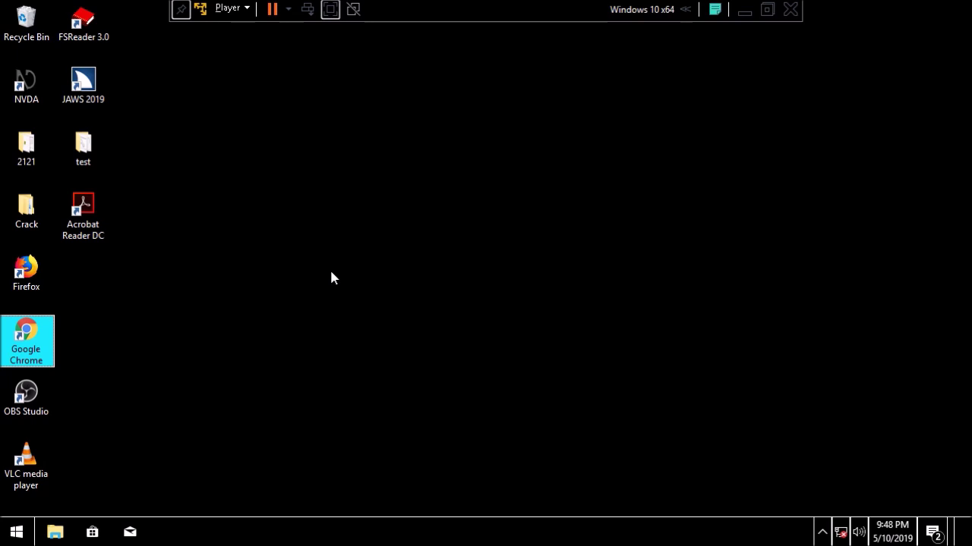
key("super")
key("Escape")
Step: Examine the contents of the softwares folder on Local Disk (C:) in File Explorer, and close the window
key("super+e")
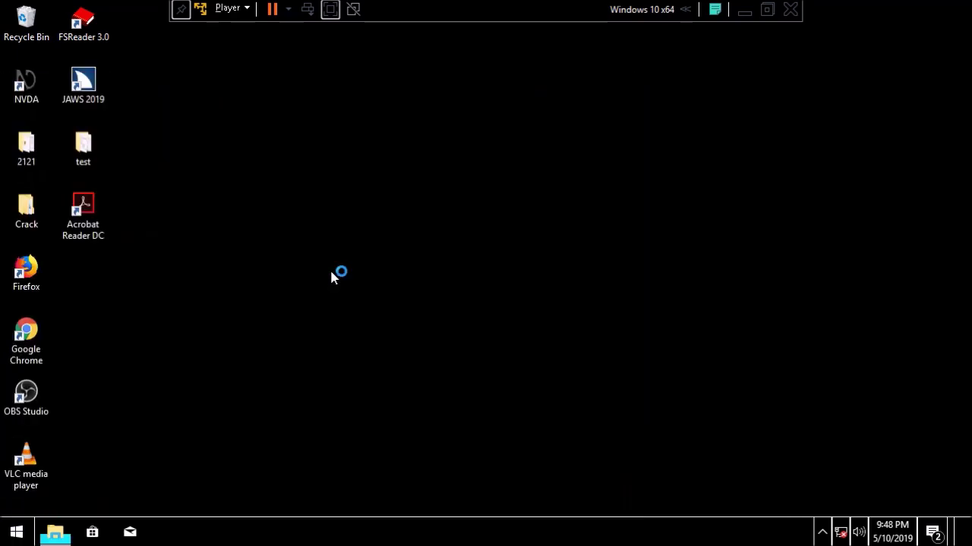
key("Right")
key("Left")
key("Return")
key("s")
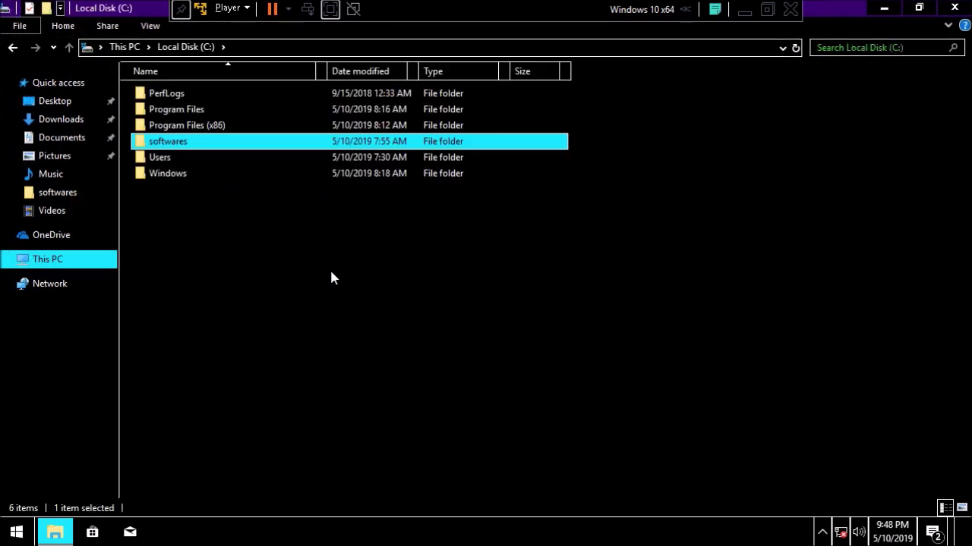
key("Return")
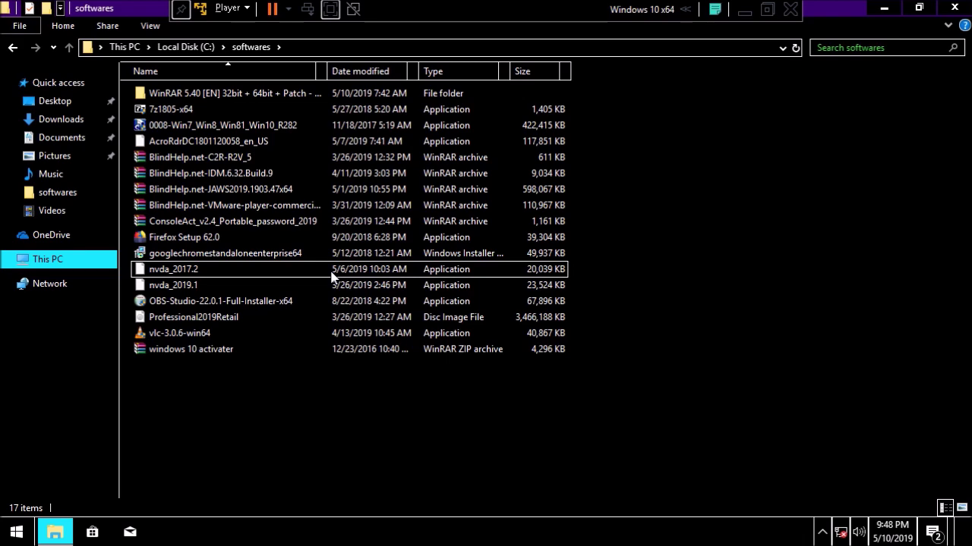
key("BackSpace")
key("BackSpace")
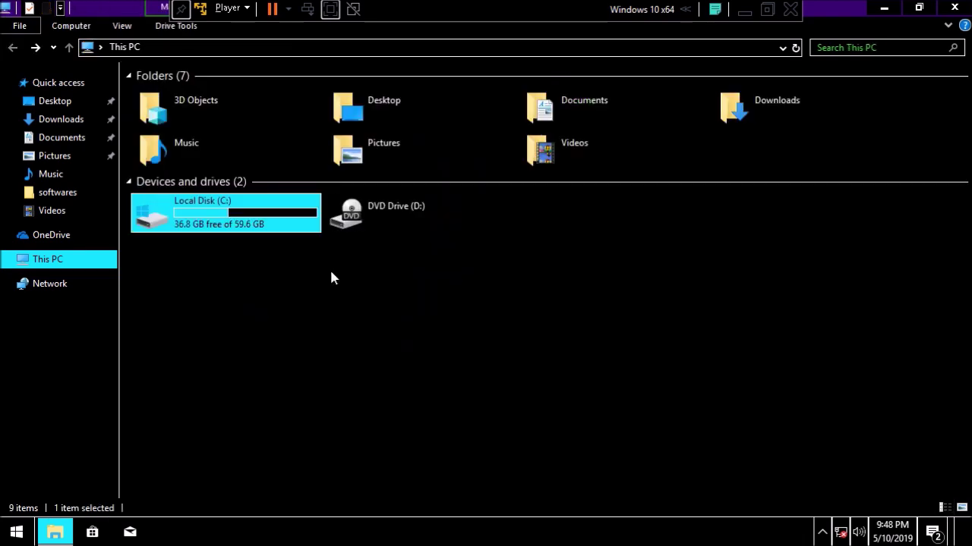
key("alt+F4")
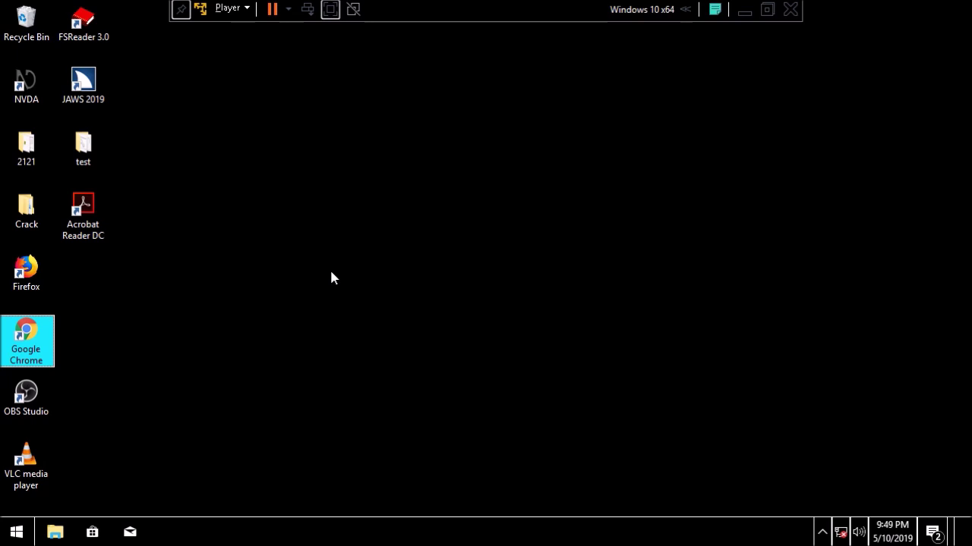
Step: Open Windows Settings in a maximized window and go to the Update & Security category
key("super+i")
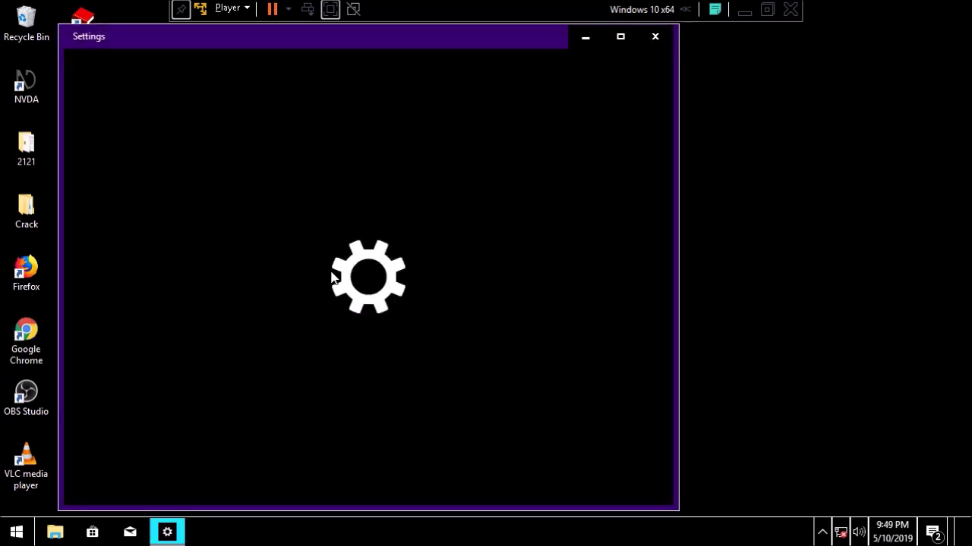
key("super+Up")
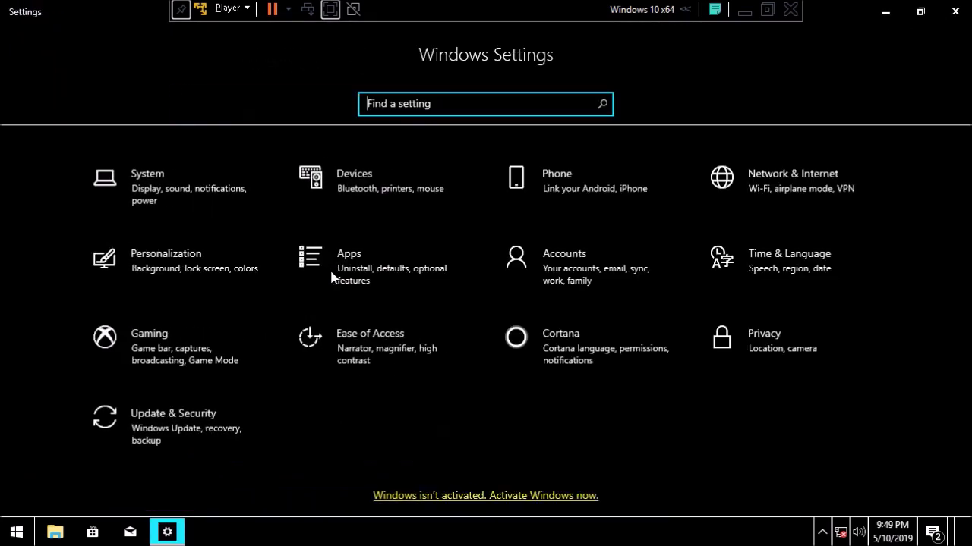
key("shift+Tab")
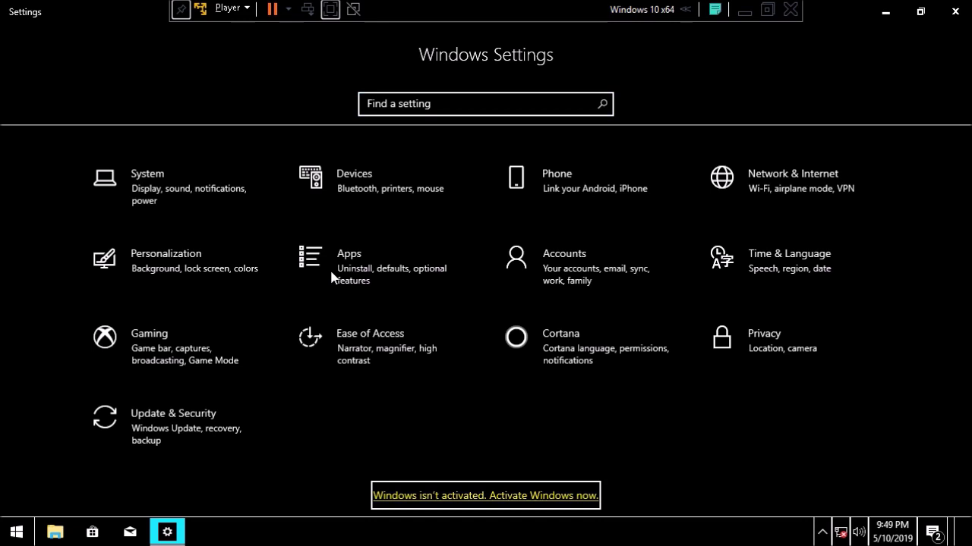
key("shift+Tab")
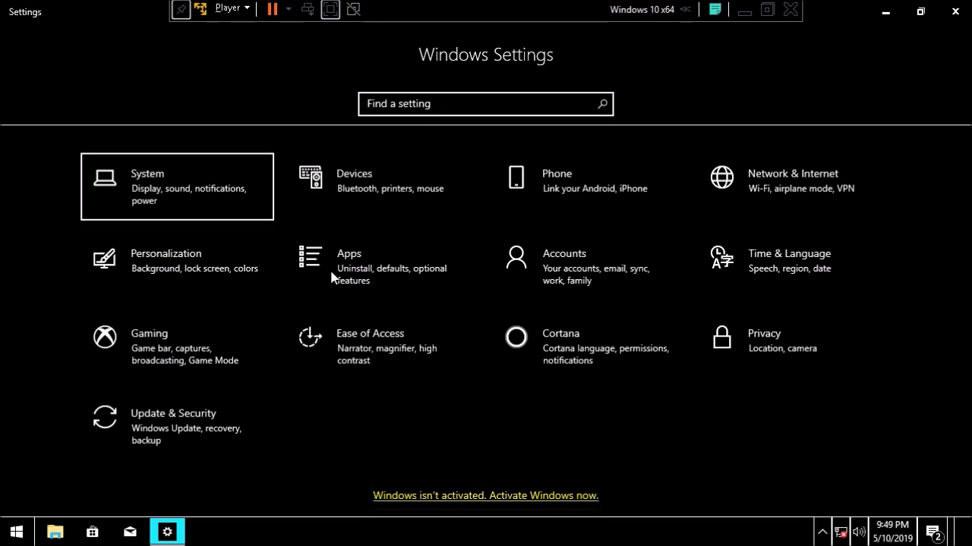
key("Right")
key("Right")
key("End")
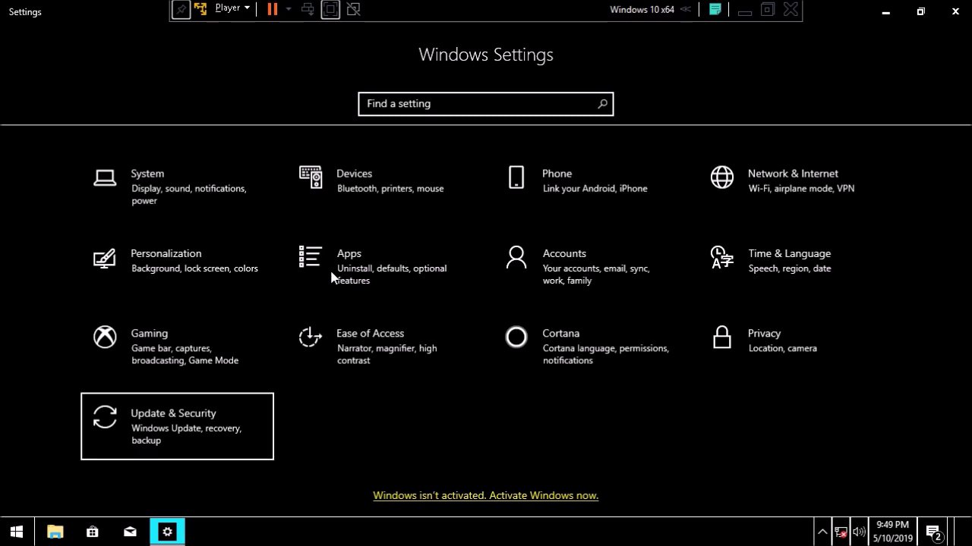
key("Return")
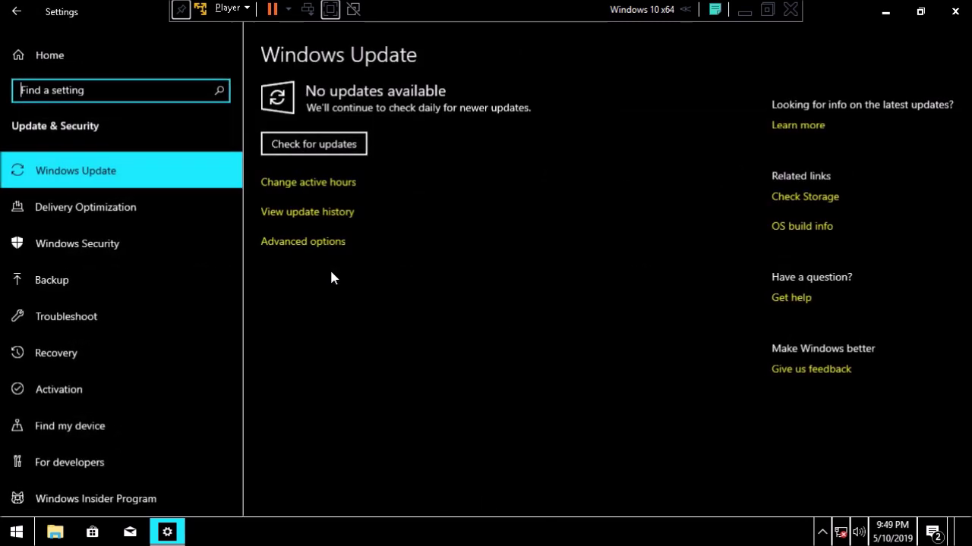
Step: Open the Recovery page within Update & Security
key("Tab")
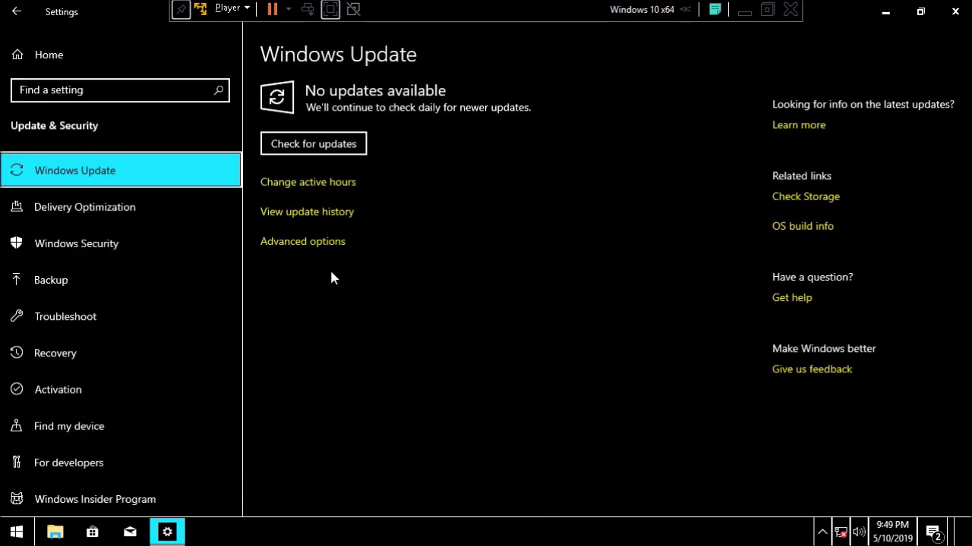
key("Down")
key("Down")
key("Down")
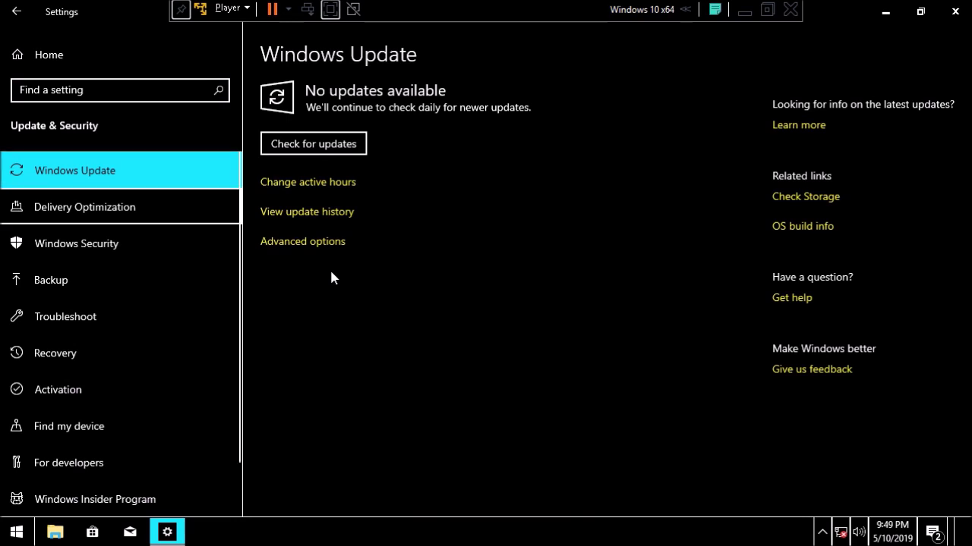
key("Down")
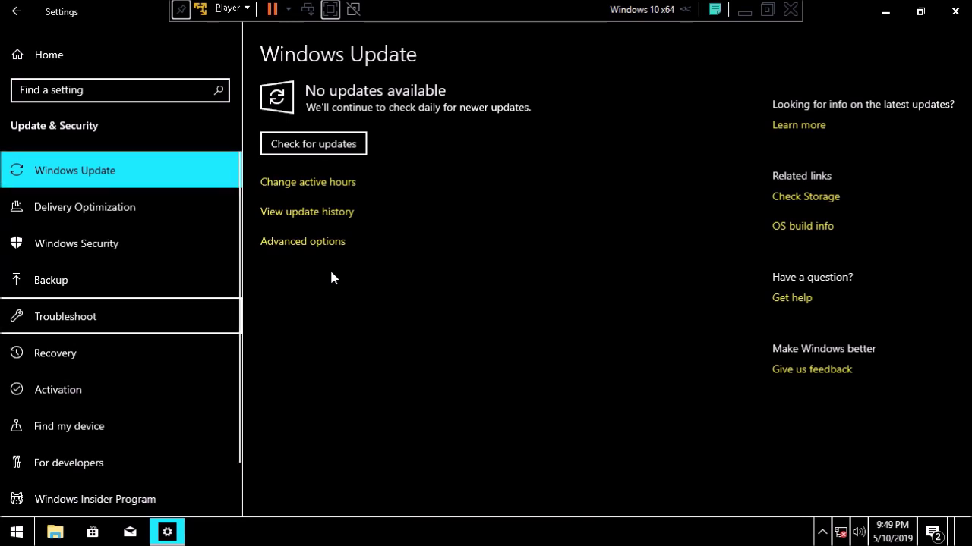
key("Down")
key("Return")
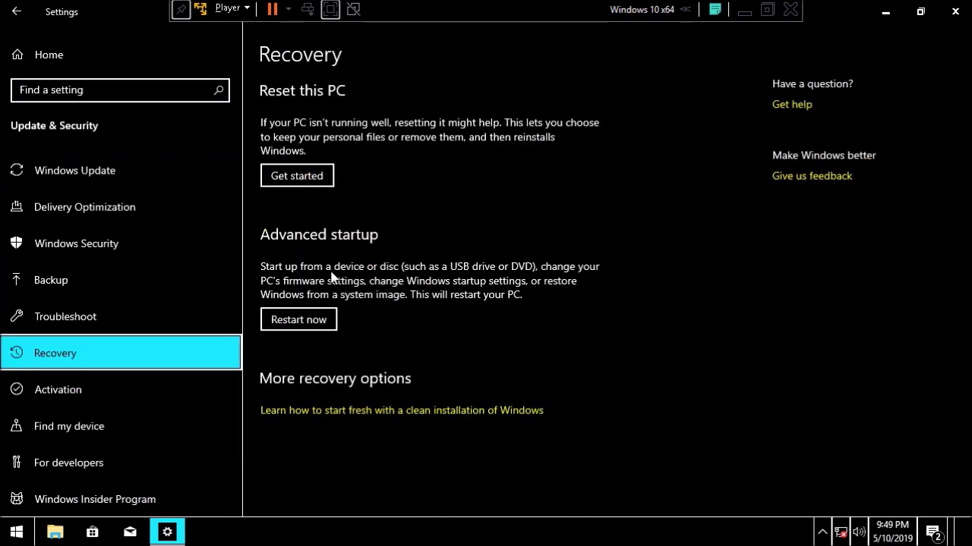
Step: Review the recovery options and start the Reset this PC procedure
key("Tab")
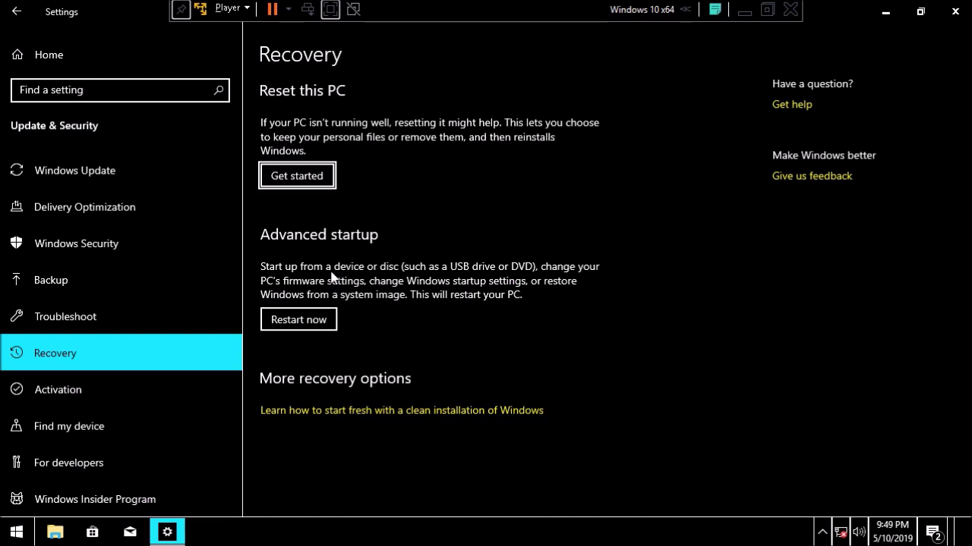
key("Tab")
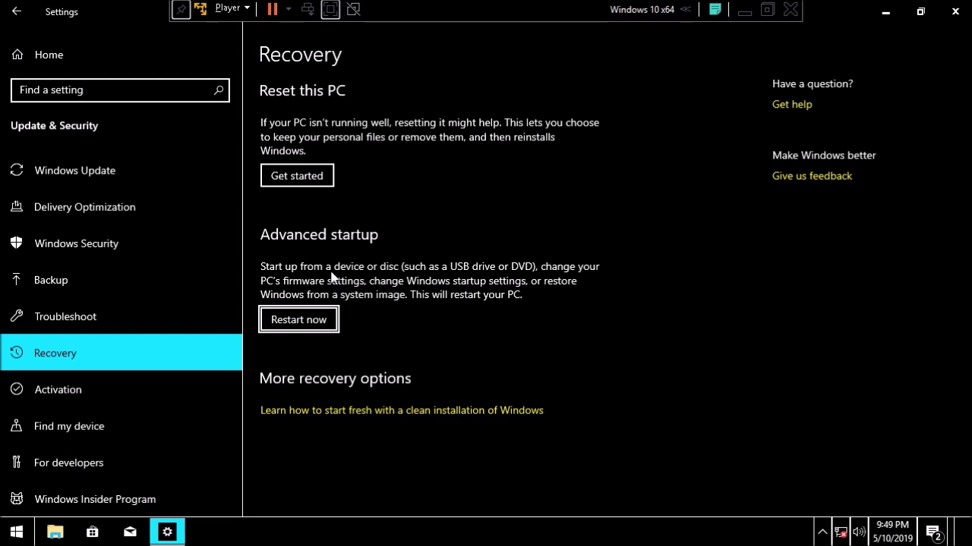
key("shift+Tab")
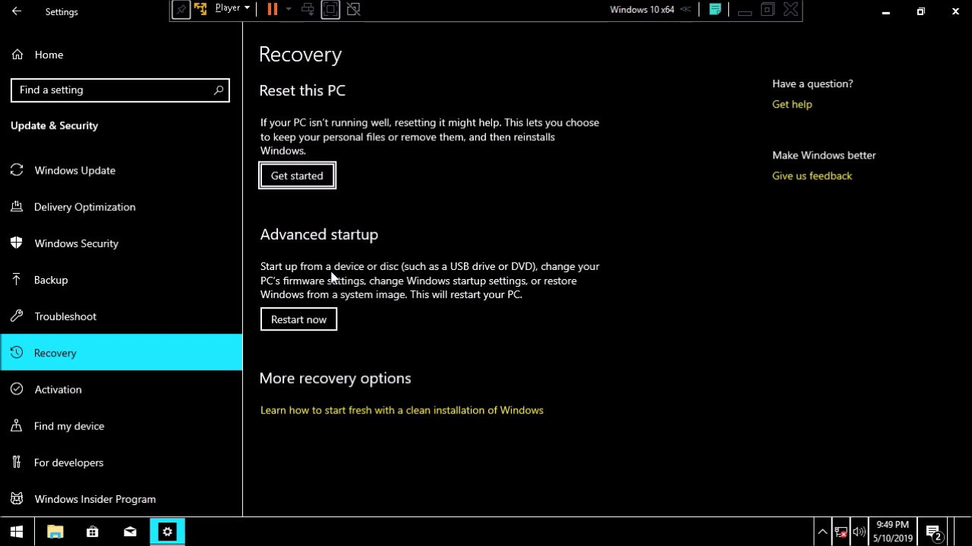
key("Return")
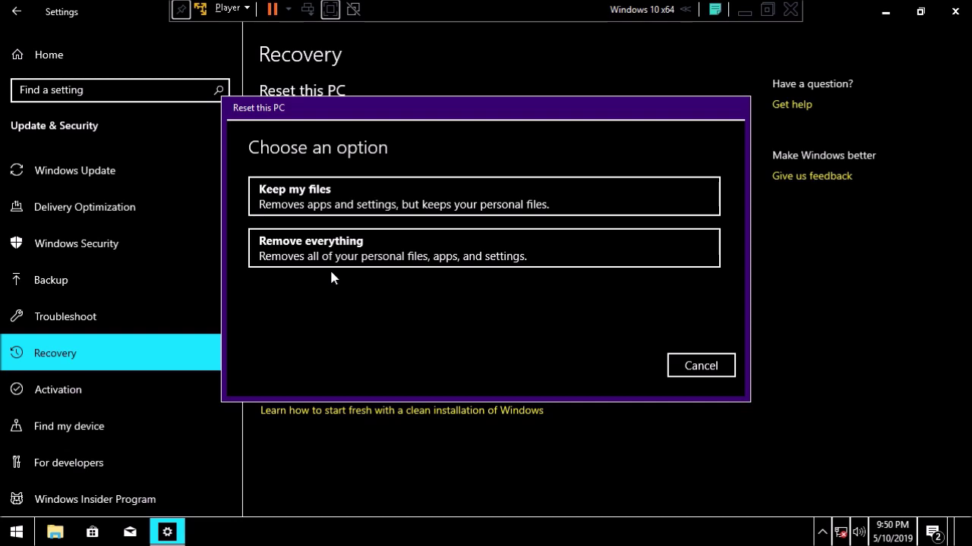
Step: Compare the reset options and choose Keep my files so only apps and settings are removed
key("Tab")
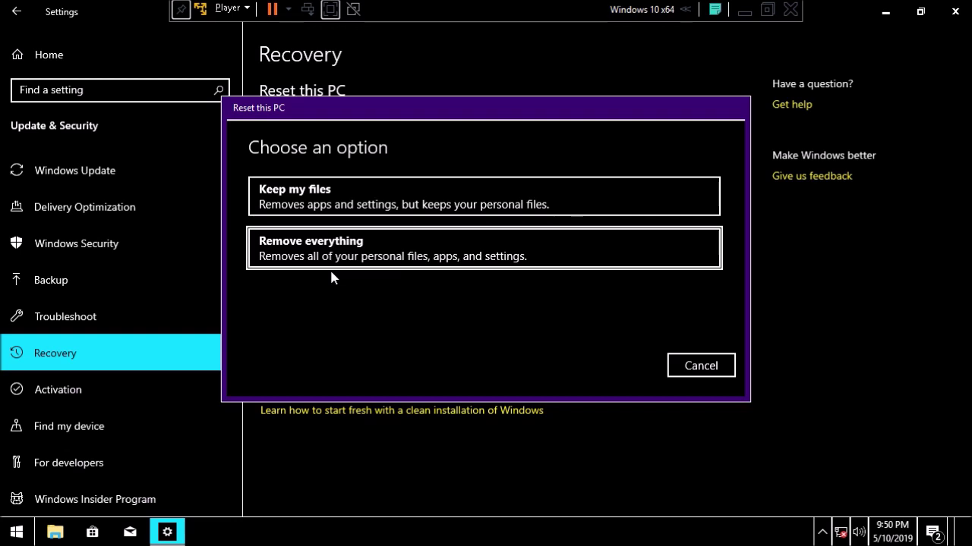
key("Tab")
key("Tab")
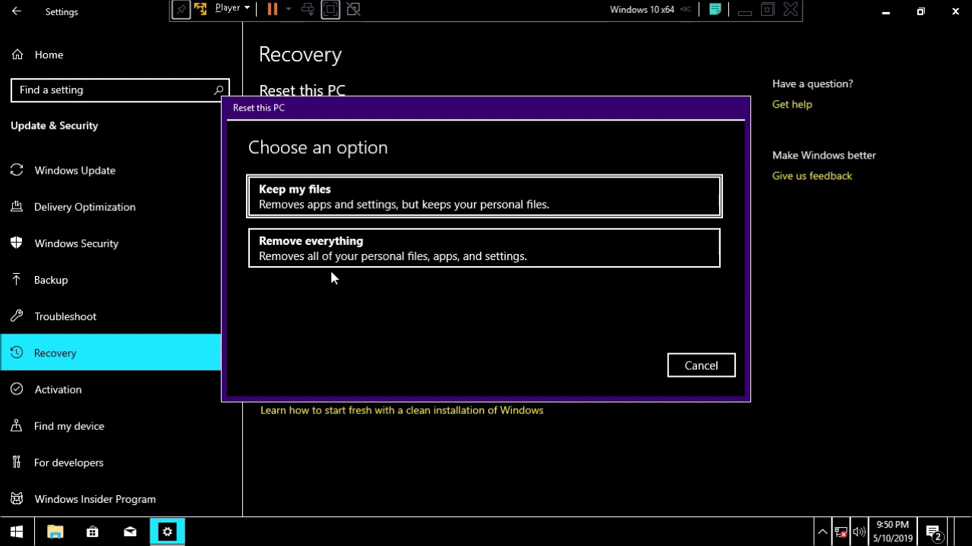
key("Return")
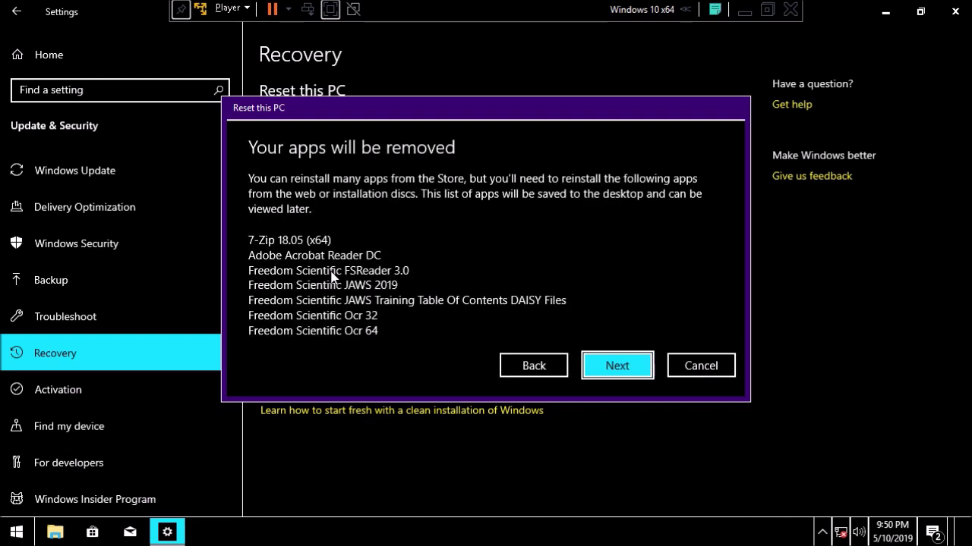
Step: Review the list of apps that the reset removes and continue to the final reset summary
key("Tab")
key("Tab")
key("Tab")
key("Tab")
key("shift+Tab")
key("Return")
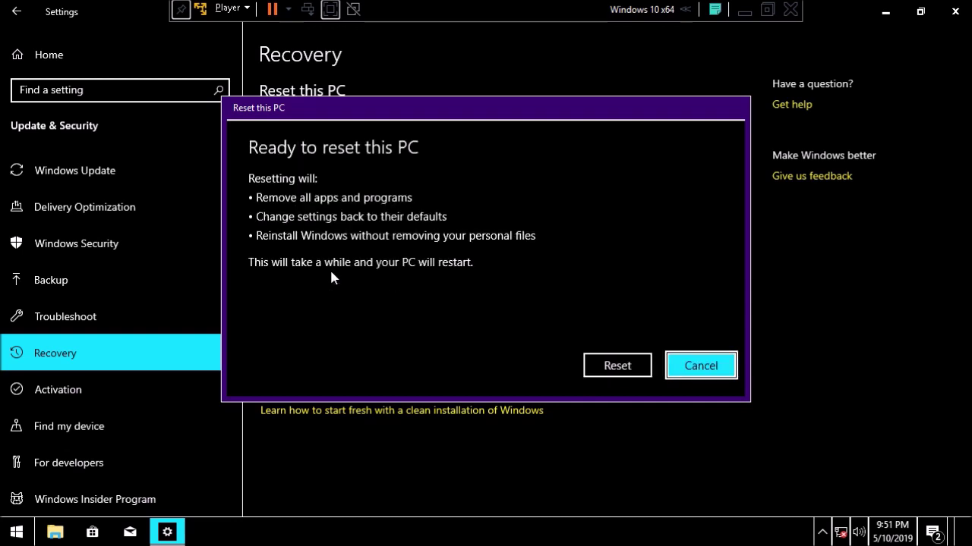
Step: Confirm the PC reset from the ready-to-reset summary
key("shift+Tab")
key("Tab")
key("shift+Tab")
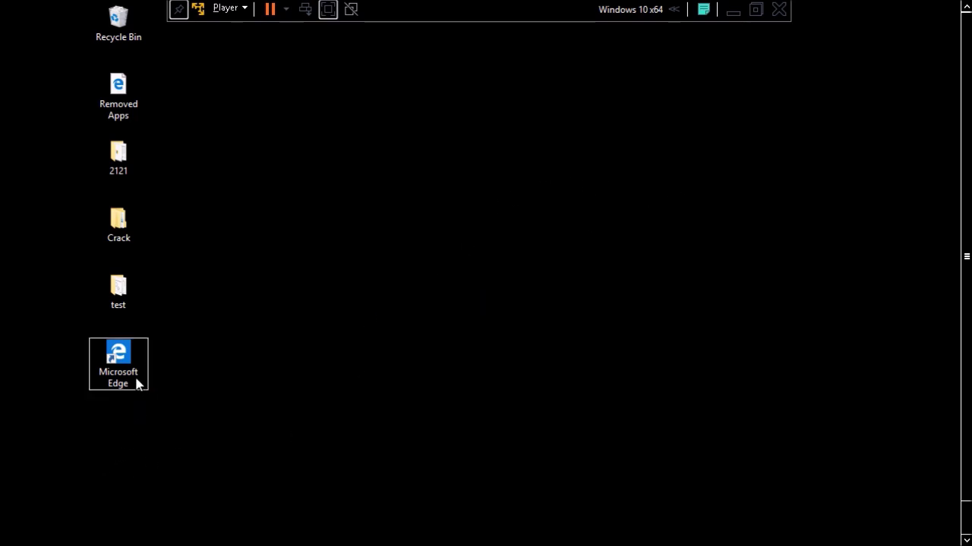
Step: Launch Microsoft Edge from the desktop to check it, and close it with all its tabs
left_click(99, 368)
double_click(98, 369)
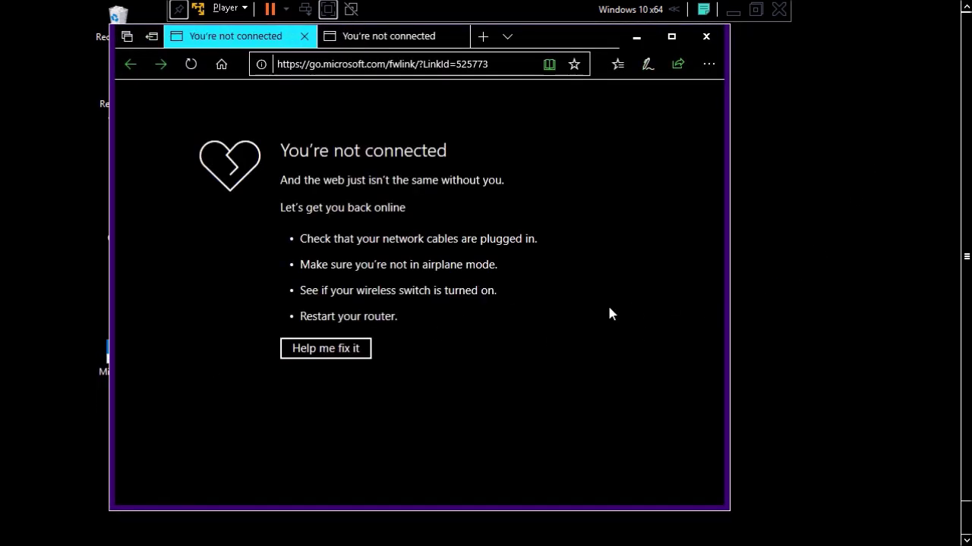
key("alt+F4")
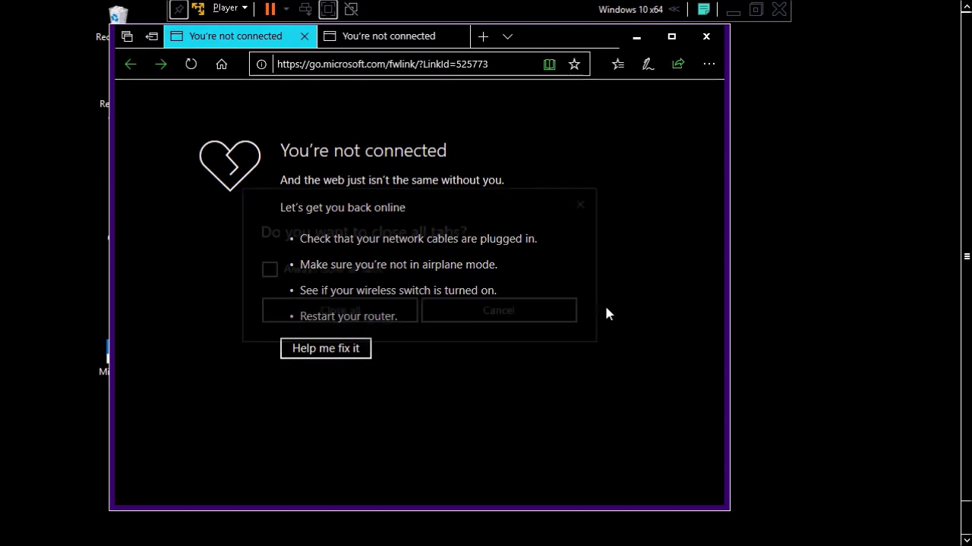
key("Return")
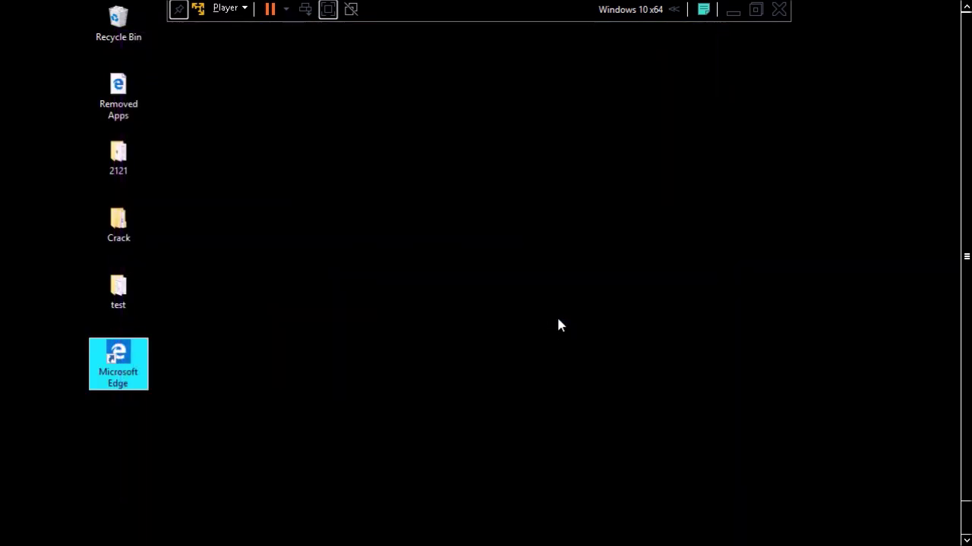
left_click(570, 281)
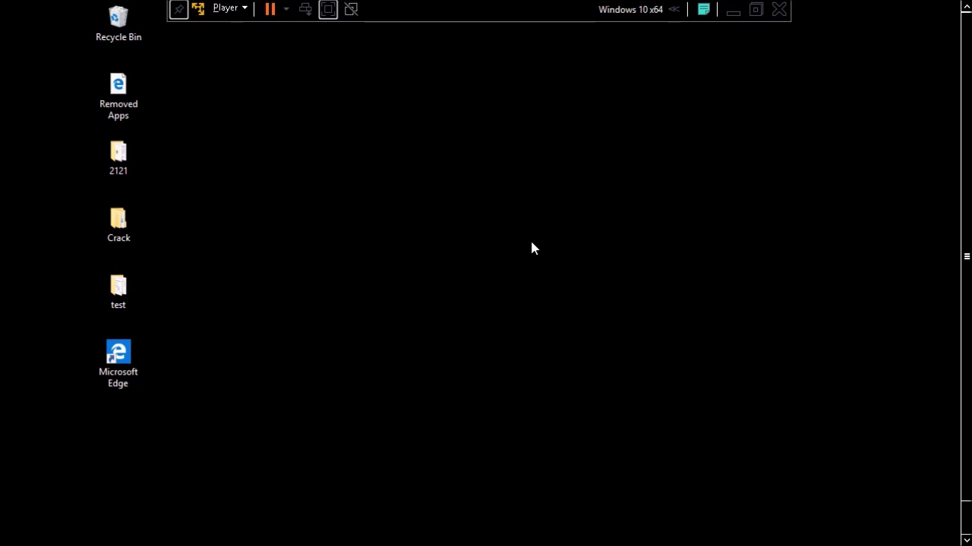
key("super")
key("Escape")
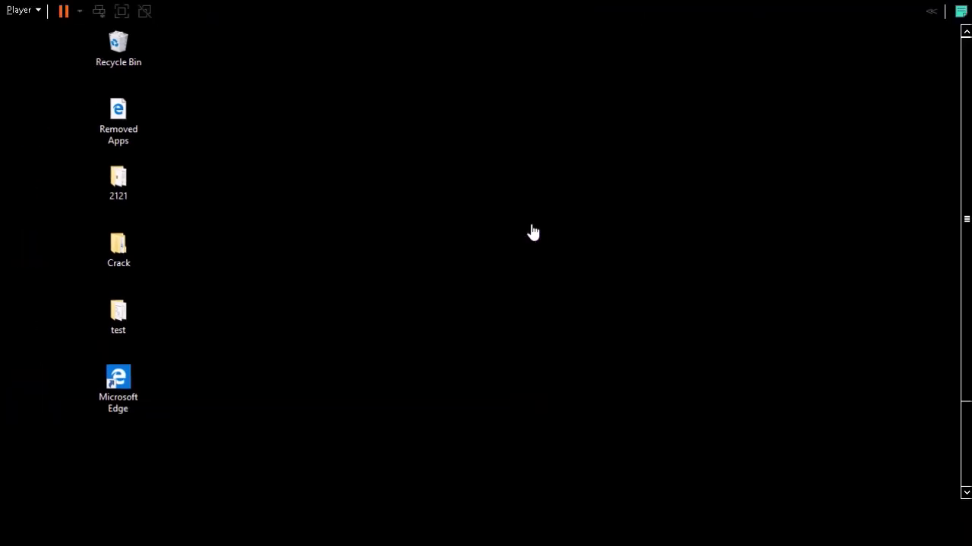
key("super")
key("Escape")
Step: Open the test folder on the desktop to check its files, and close its window
key("t")
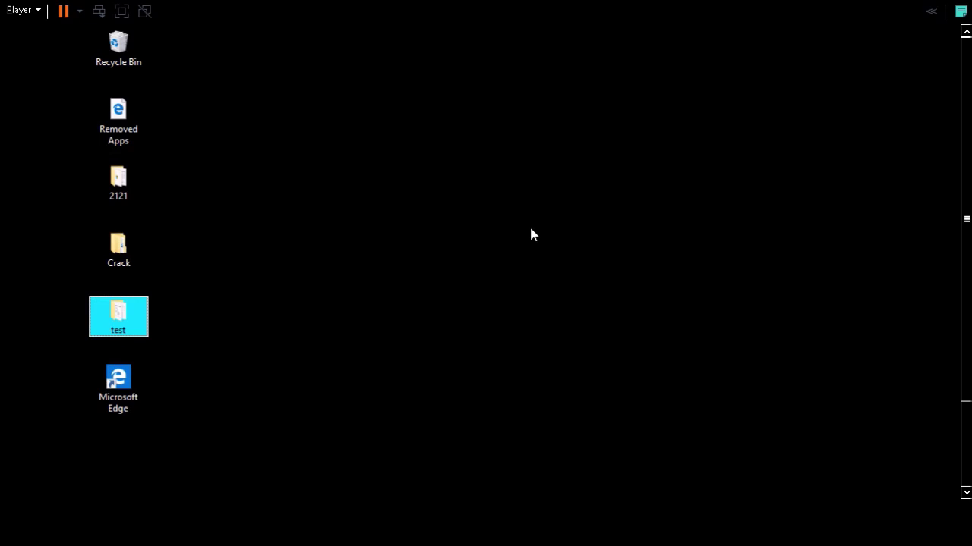
key("Home")
key("t")
key("Return")
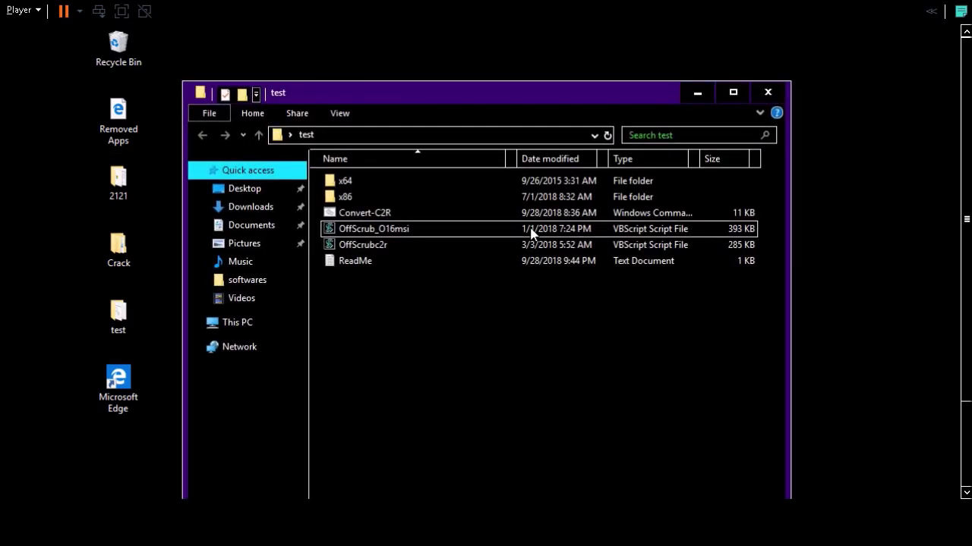
key("alt+F4")
Step: Search the system for "na" and launch the Narrator desktop app
key("super")
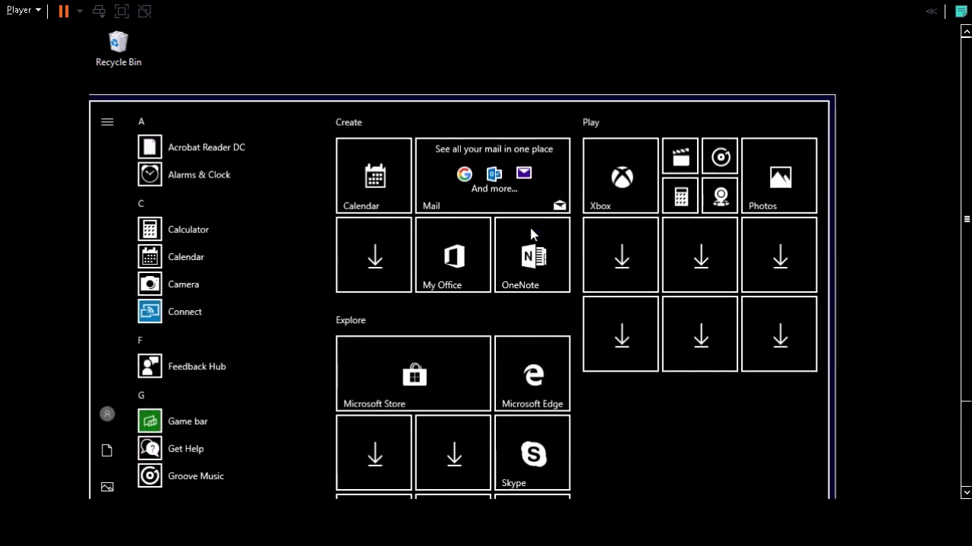
type("na")
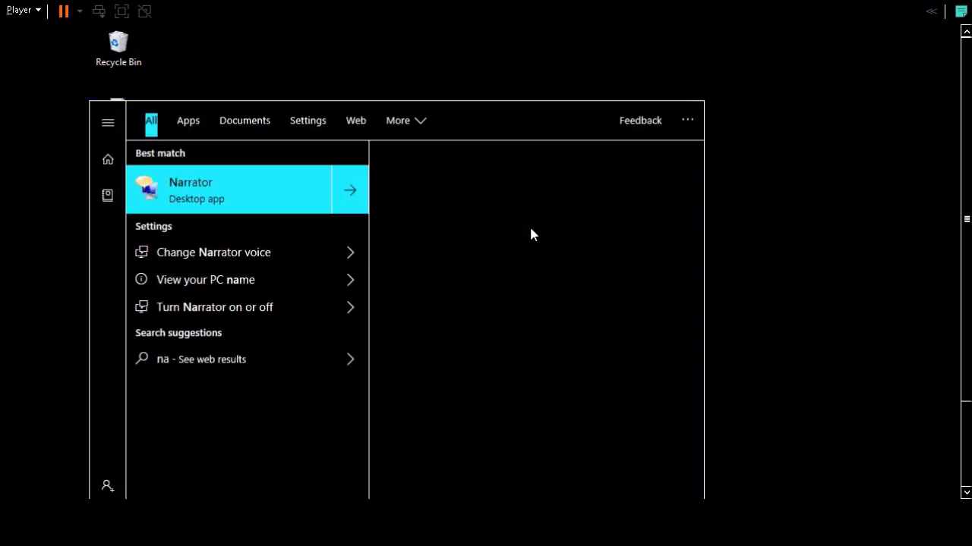
key("Return")
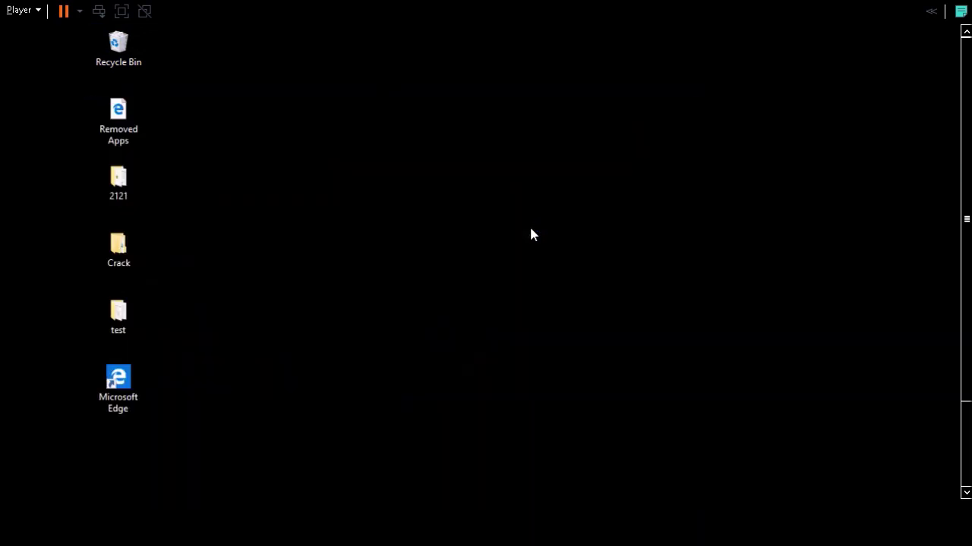
Step: Close the Narrator keyboard changes notice without turning Narrator off
key("Escape")
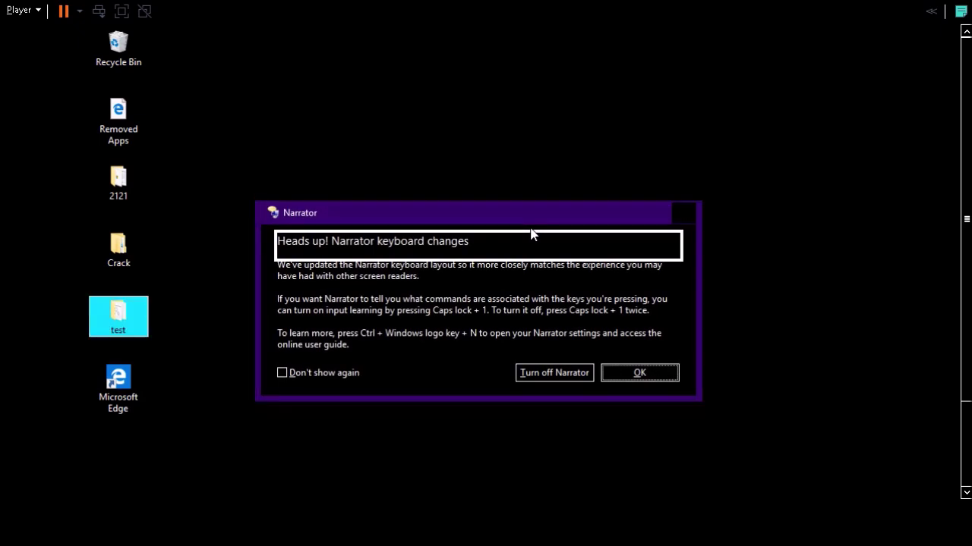
key("alt+F4")
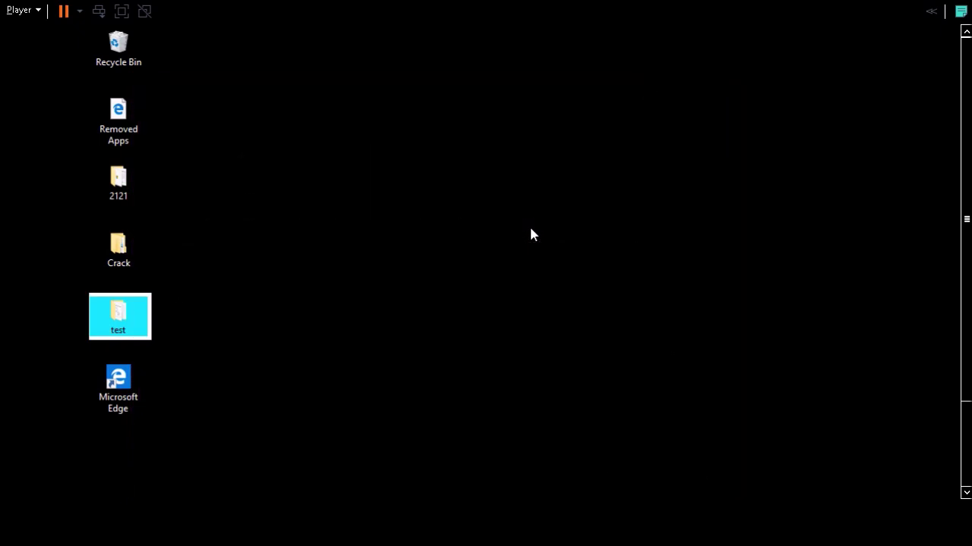
Step: Open the Removed Apps file on the desktop, review the list of apps removed by the reset, and close it
key("Home")
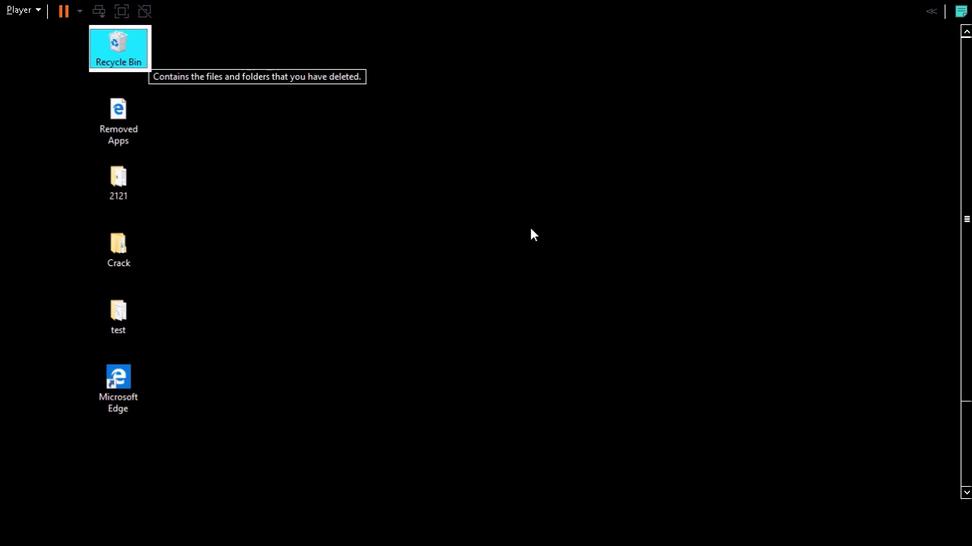
key("Down")
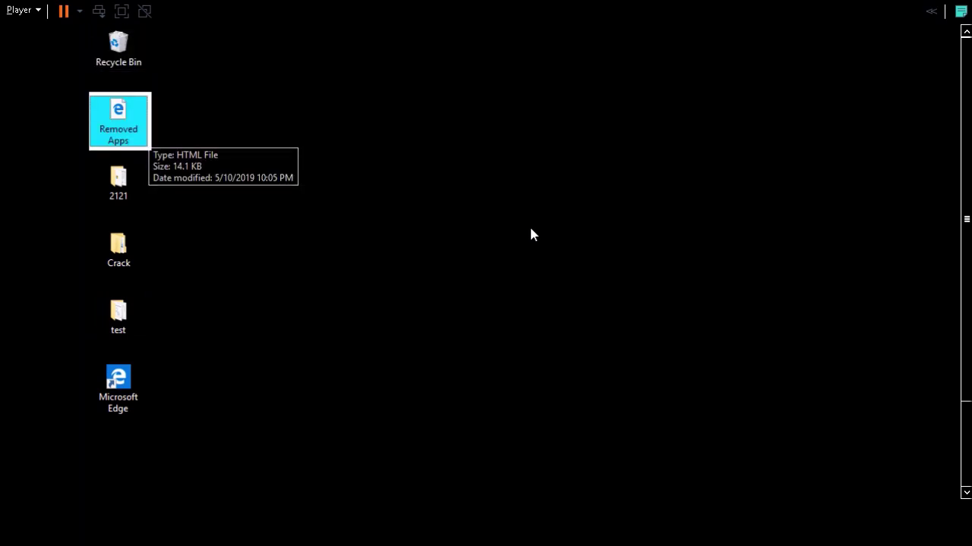
key("Return")
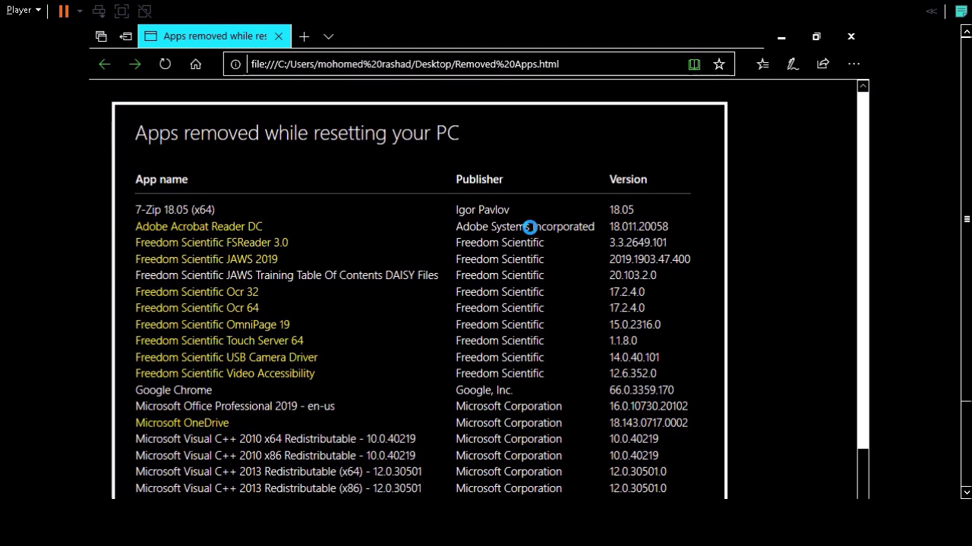
scroll(600, 195, "down", 2)
key("ctrl+Home")
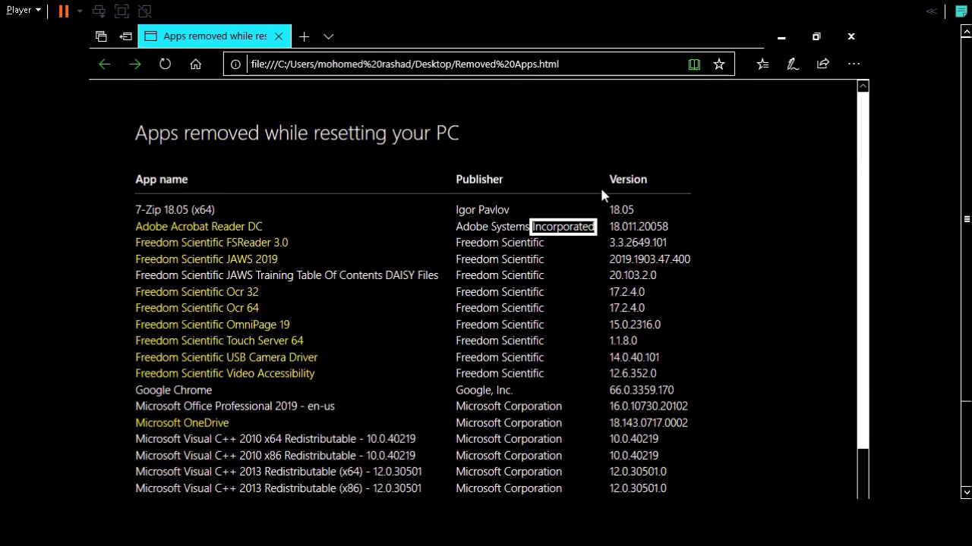
key("alt+F4")
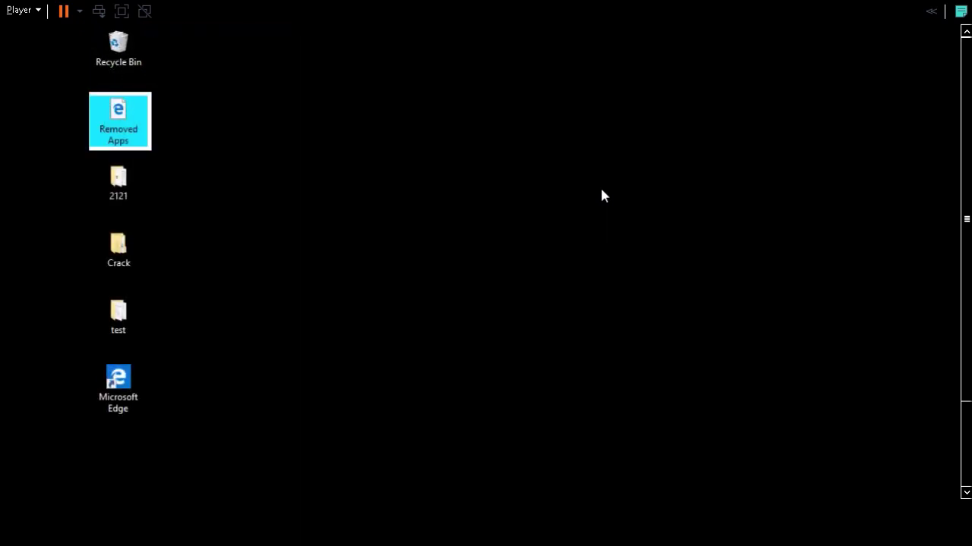
key("Down")
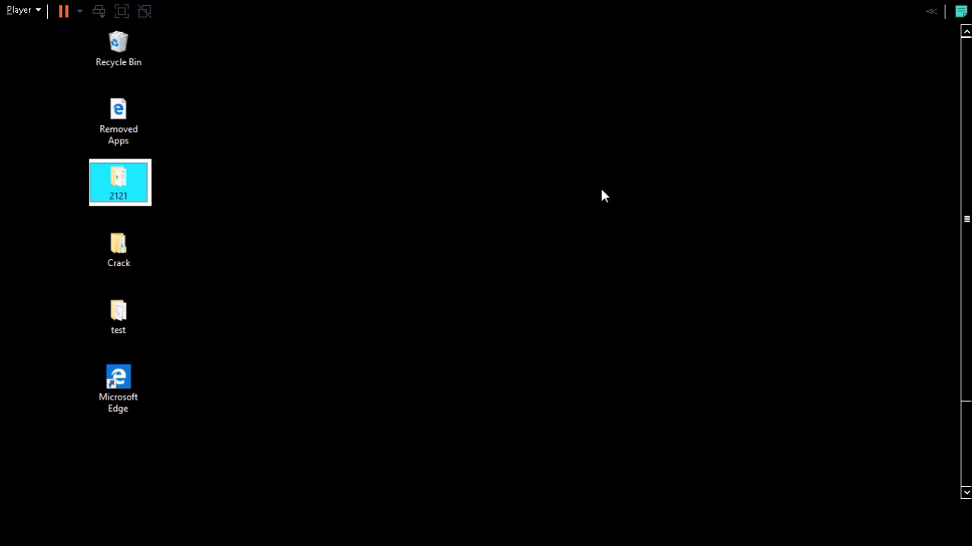
key("Up")
key("Up")
key("super")
key("Escape")
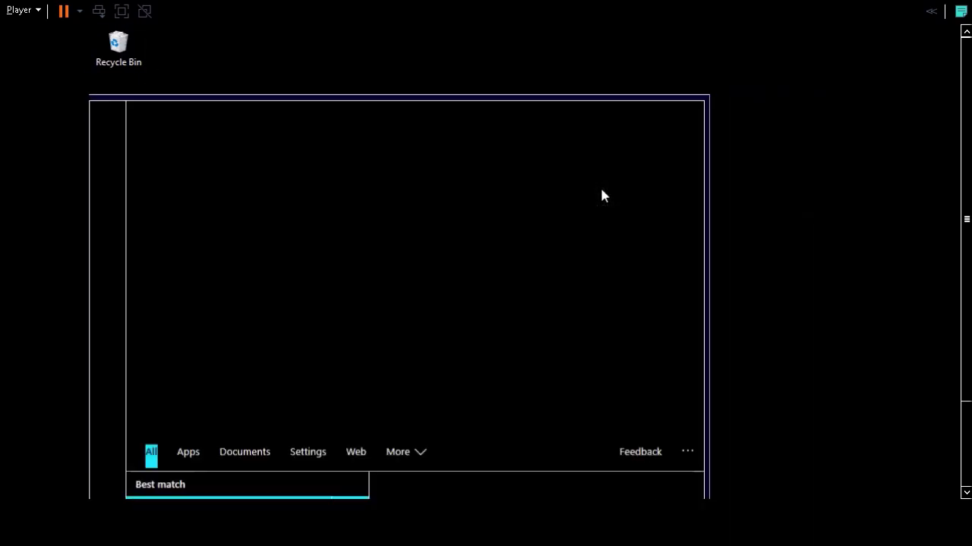
Step: Open the softwares folder on Local Disk (C:) in File Explorer to check its installer files
key("super+e")
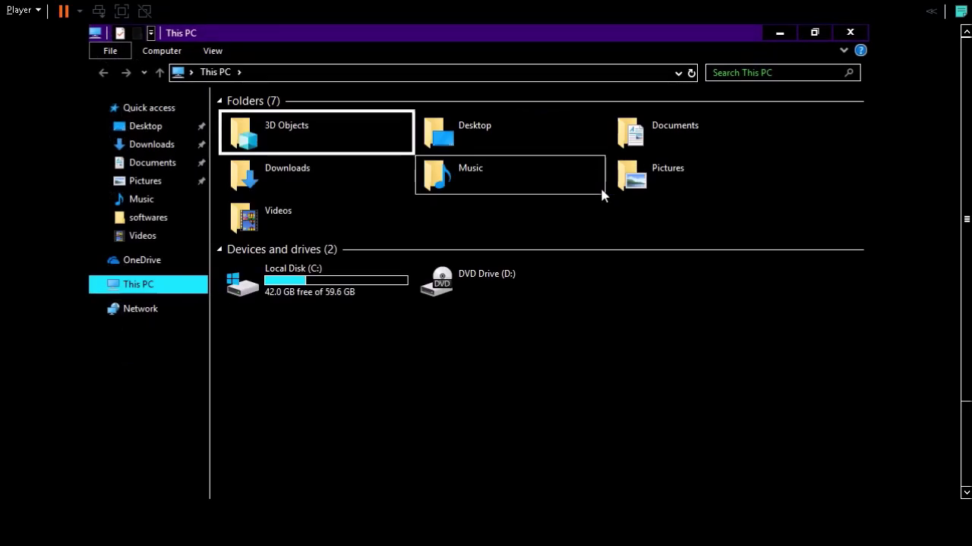
key("End")
key("Left")
key("Return")
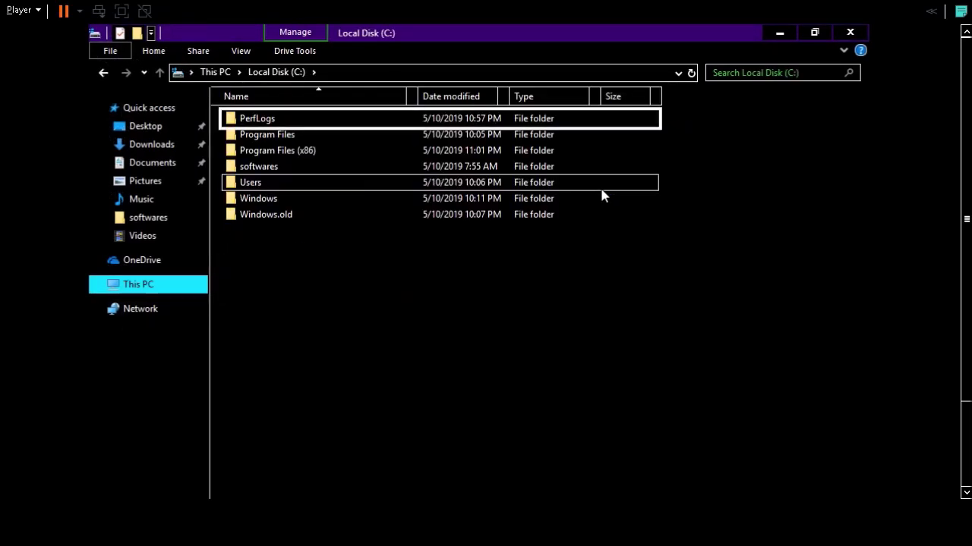
key("s")
key("Return")
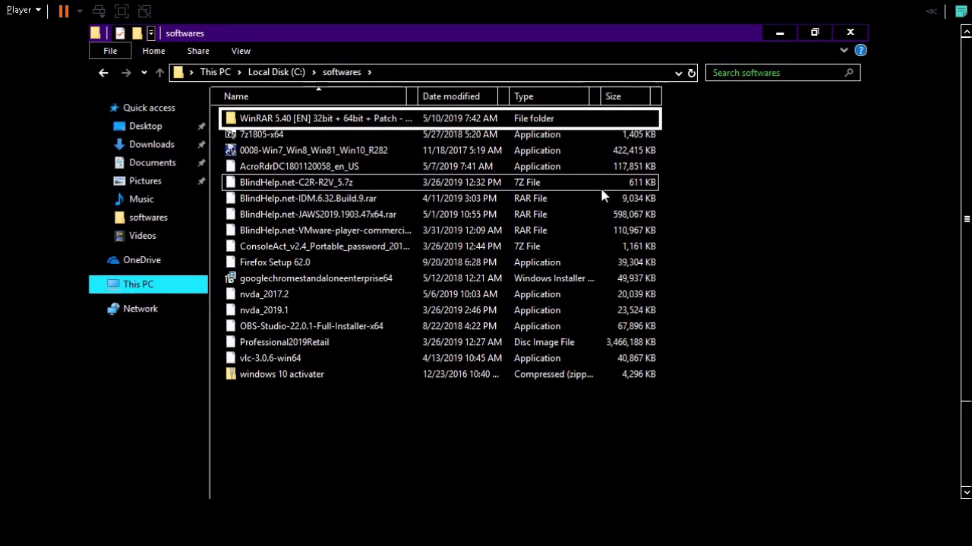
key("Down")
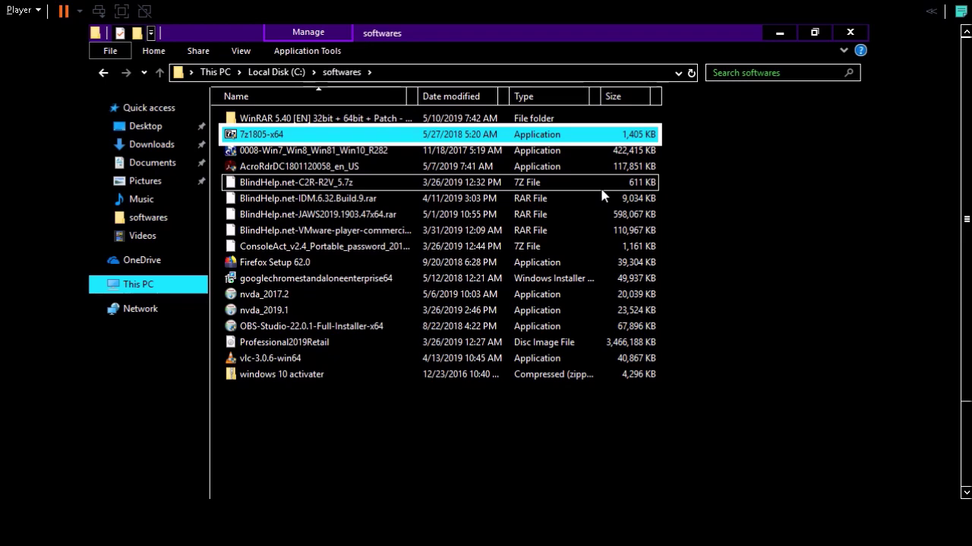
Step: Return to the desktop and shut down the computer
key("super+d")
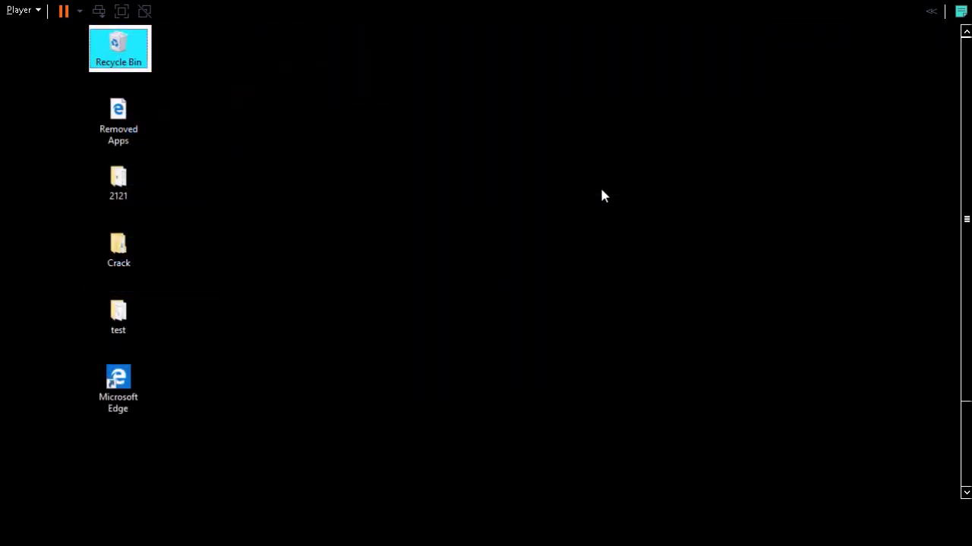
key("alt+F4")
key("Return")
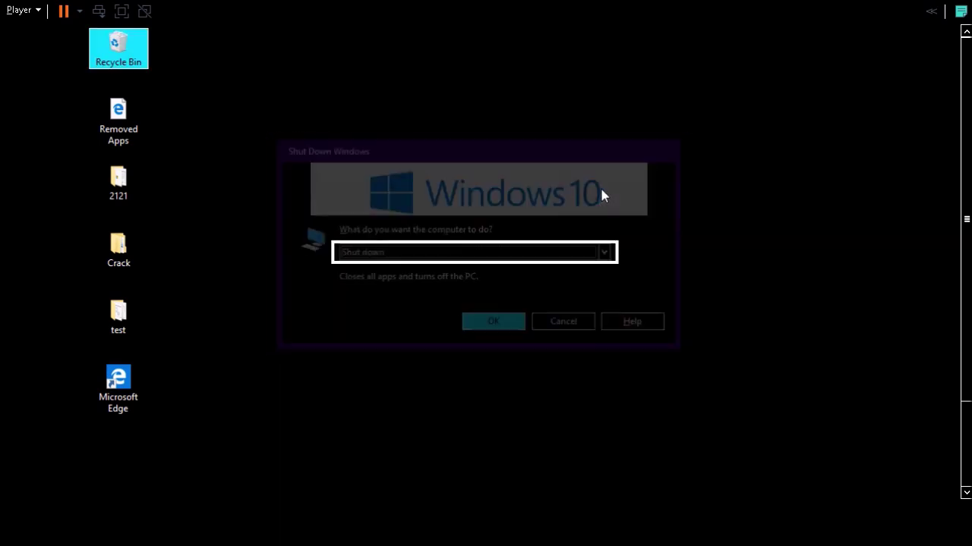